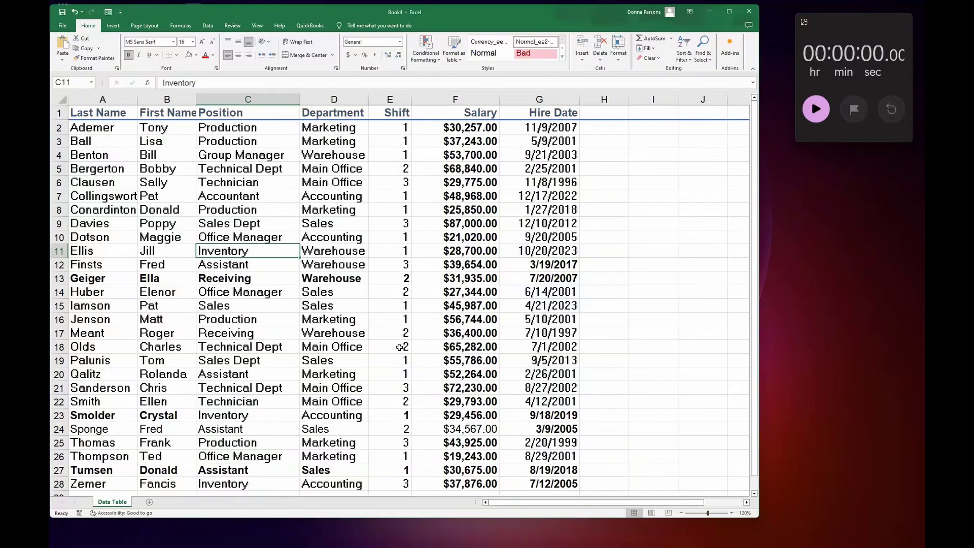
- Insert PivotTable11 from the Data Table range onto a new worksheet, Sheet12
click(820, 109)
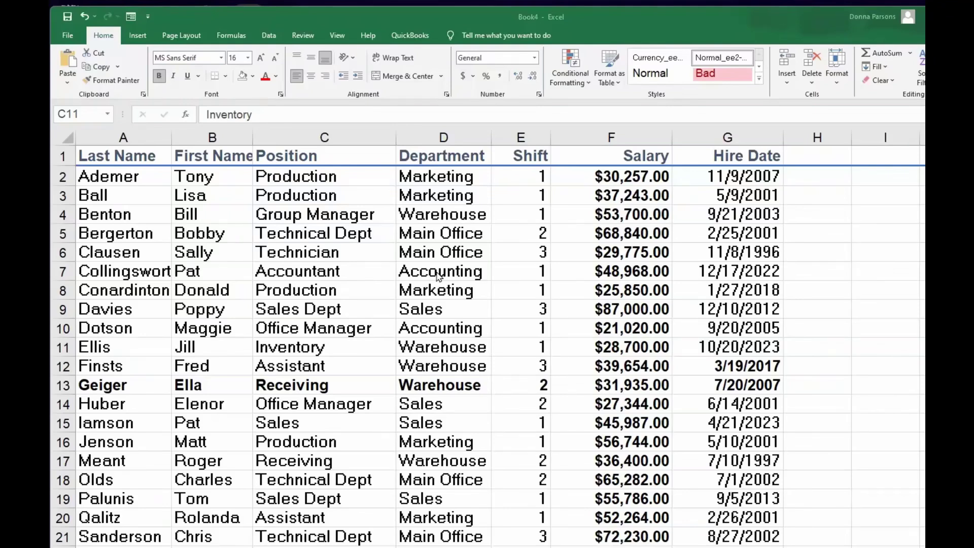
click(136, 35)
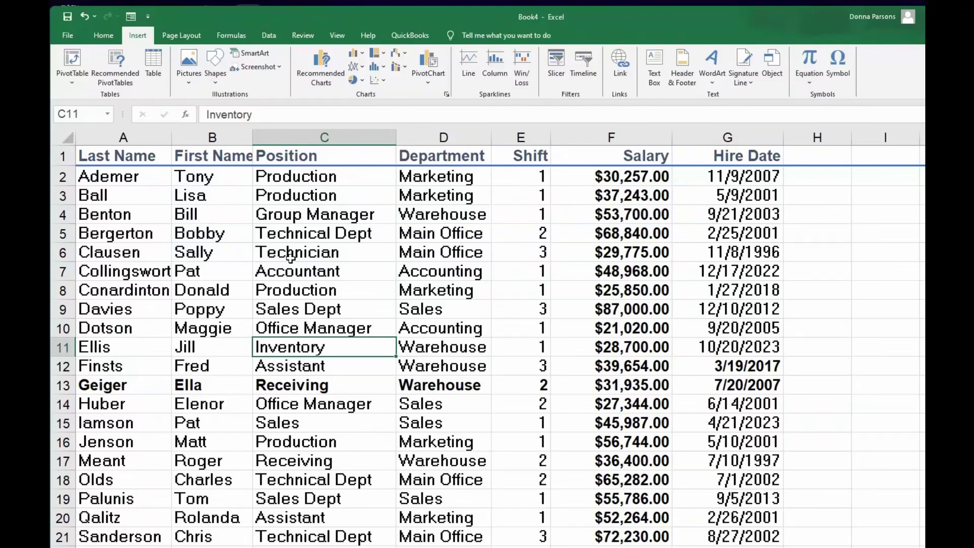
key(Down)
key(Down)
key(Down)
key(Down)
key(Down)
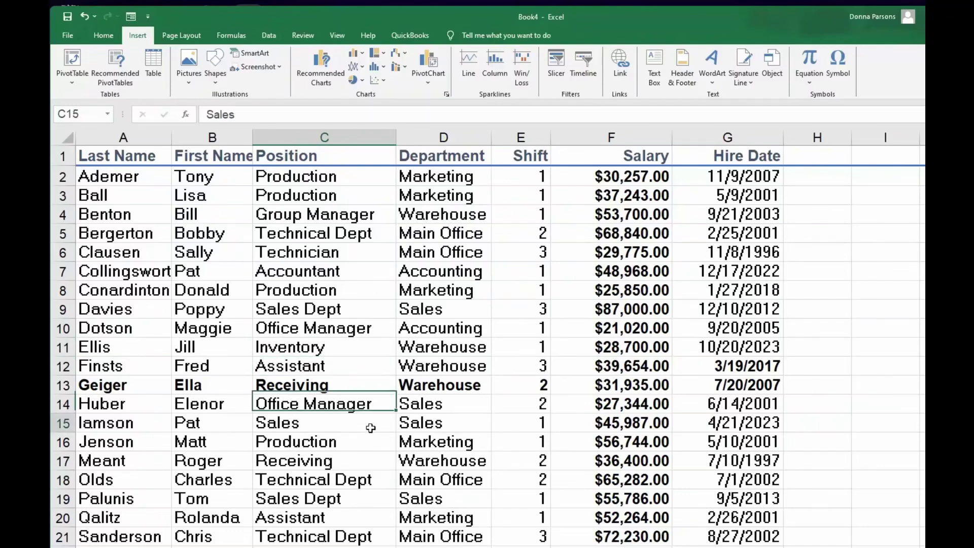
click(299, 331)
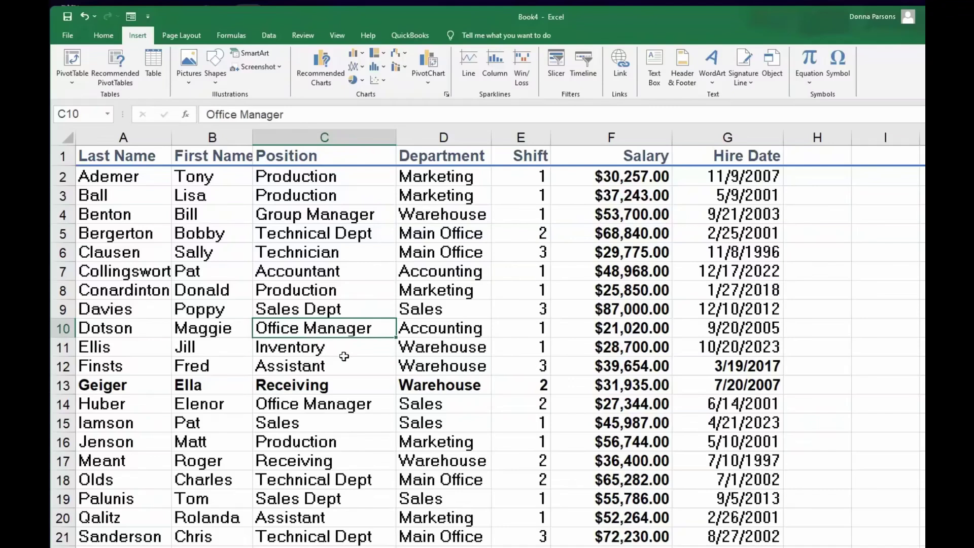
click(65, 66)
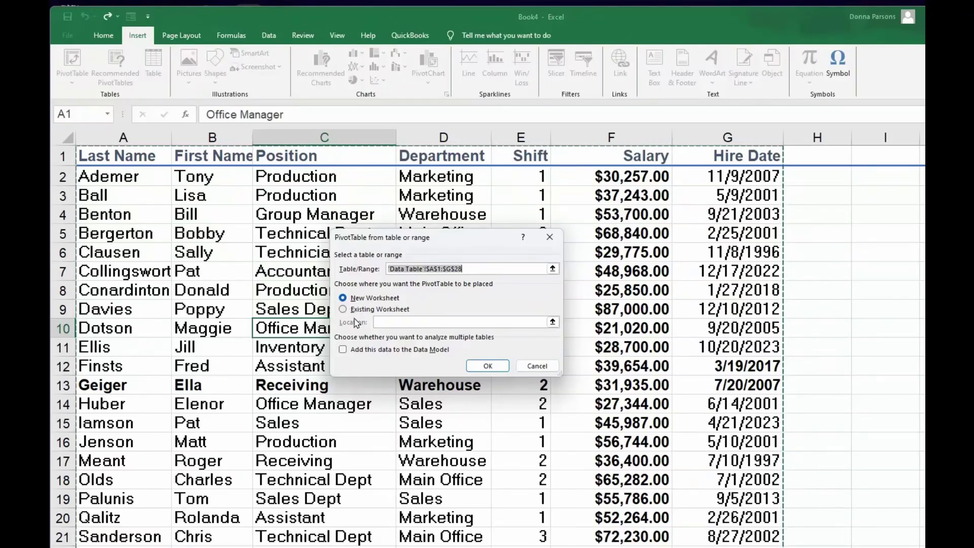
click(483, 367)
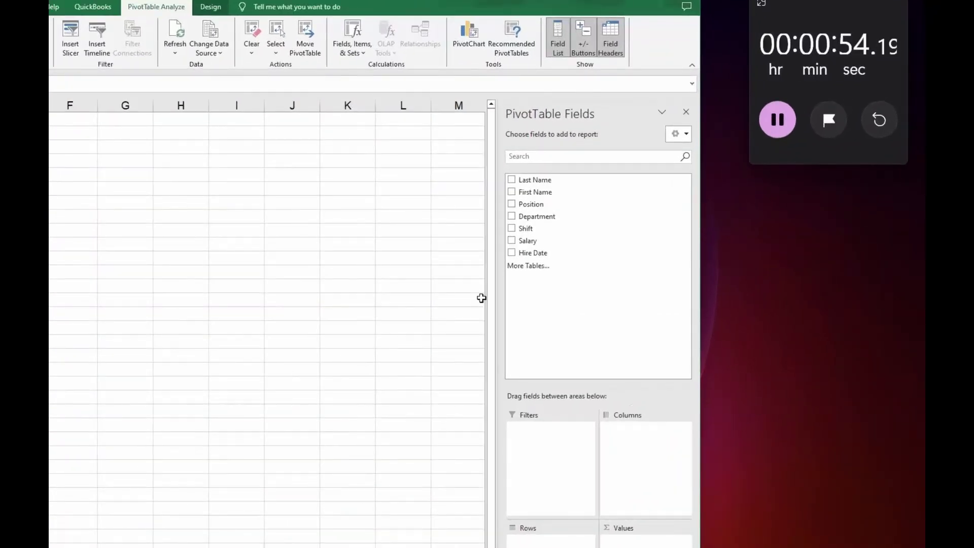
- Add Salary, Department, Position and Shift fields, giving grand totals of 1140514 salary and 46 shifts
click(512, 242)
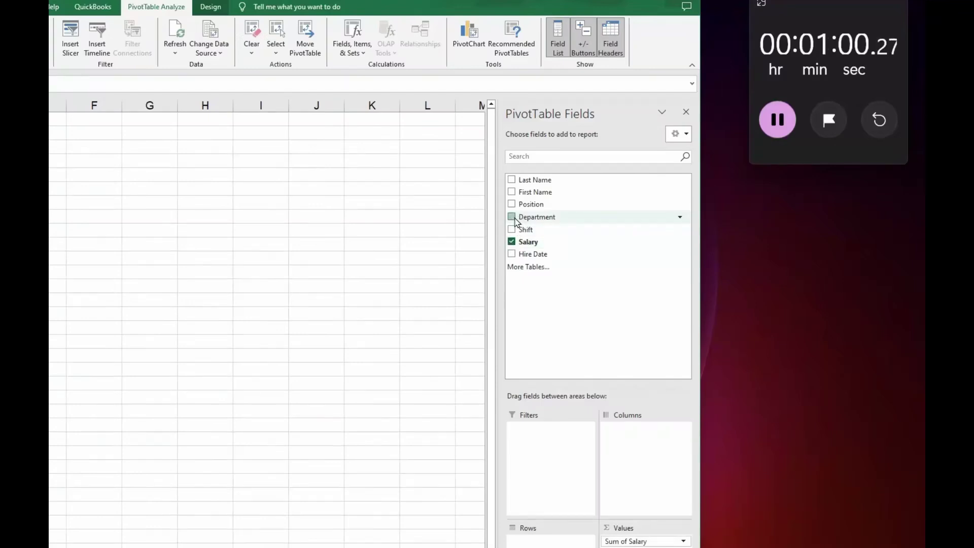
click(514, 219)
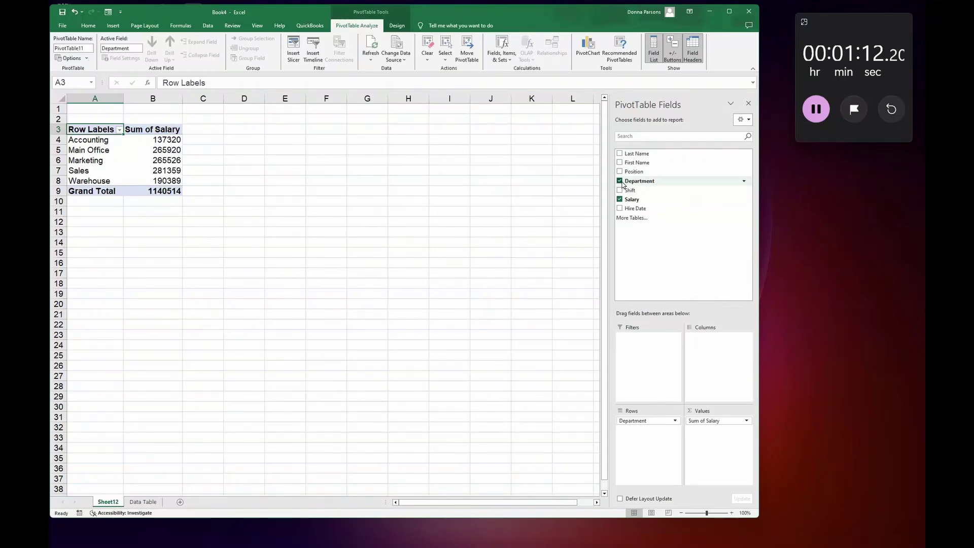
click(620, 172)
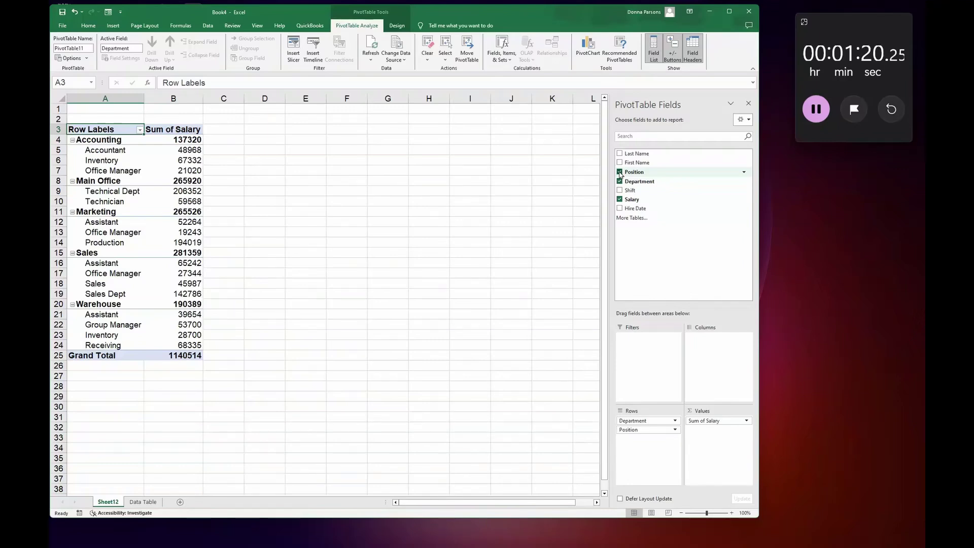
click(619, 190)
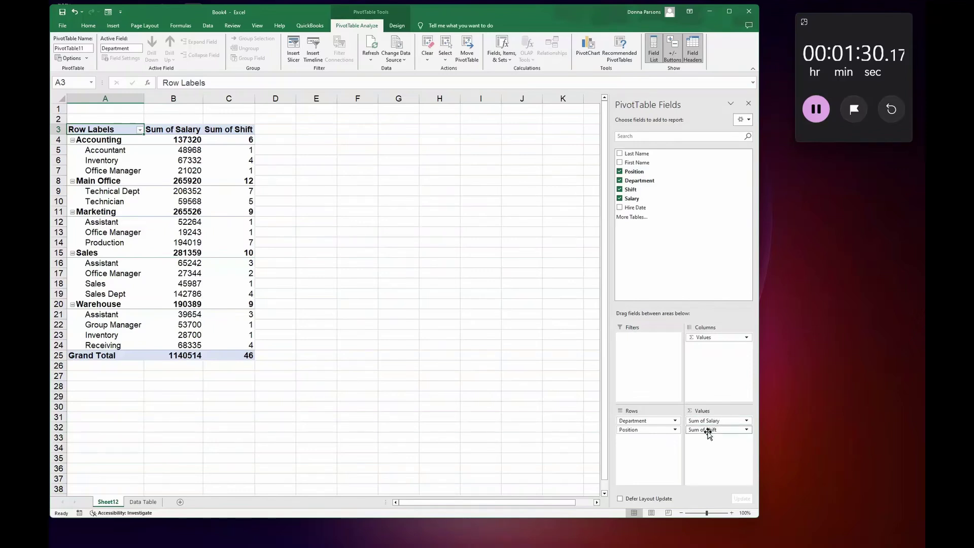
drag(709, 432, 710, 355)
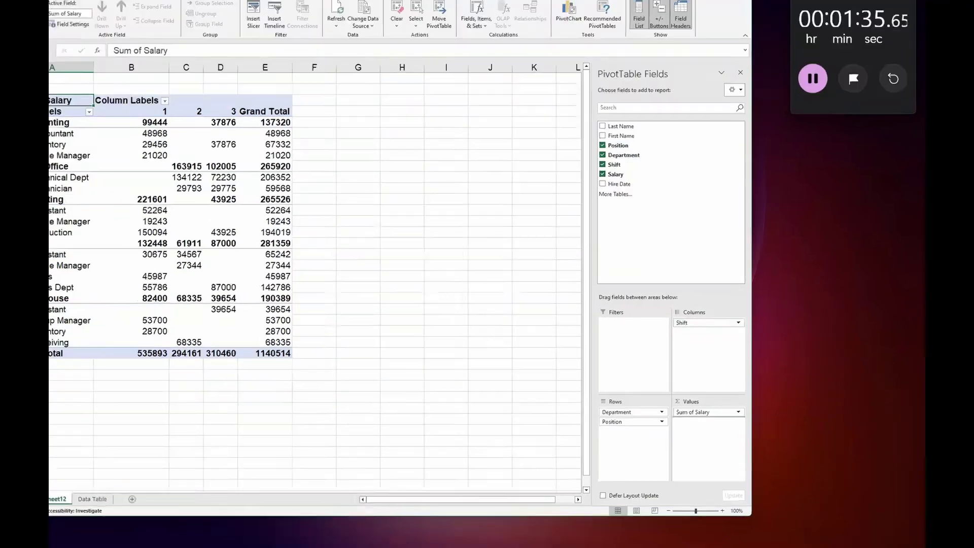
drag(708, 323, 698, 432)
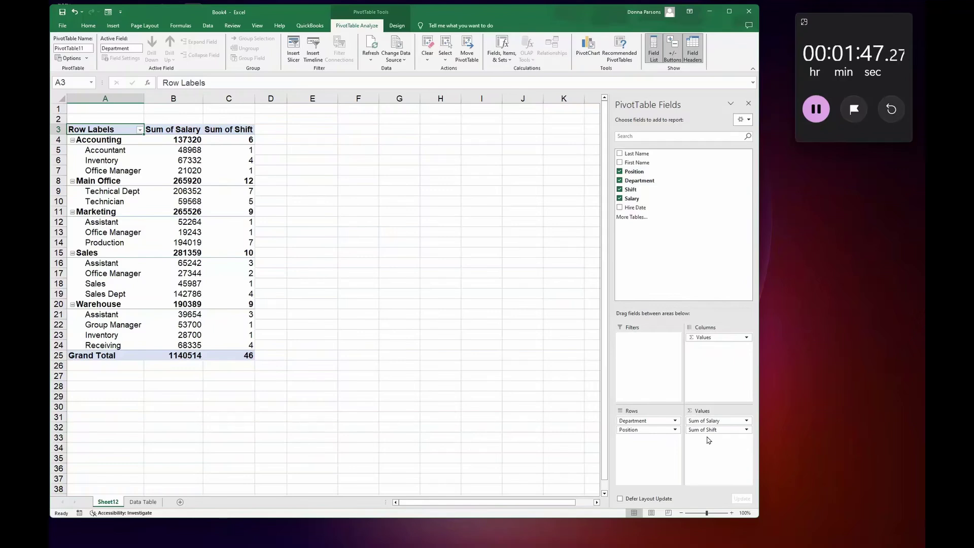
click(171, 240)
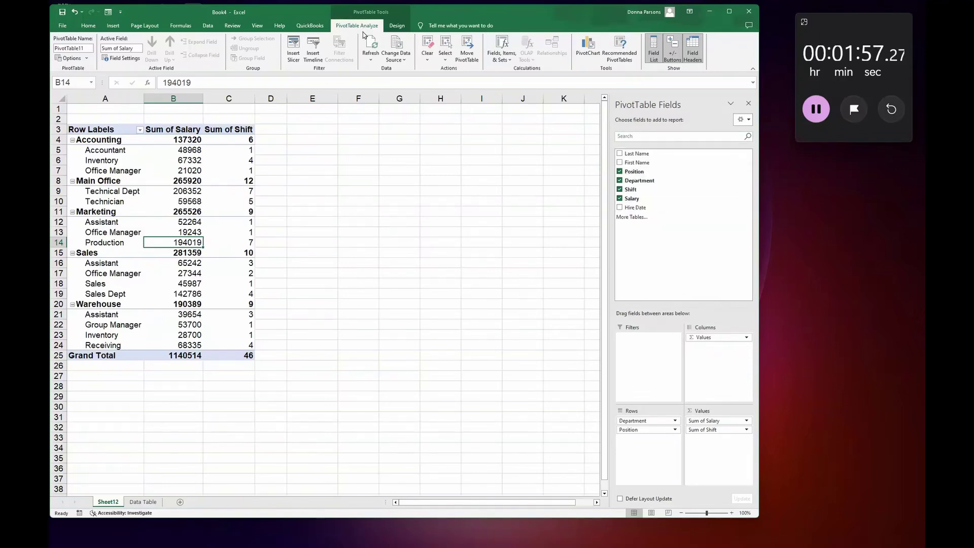
- Insert slicers for Shift, Position, Department and Last Name on the PivotTable
click(294, 52)
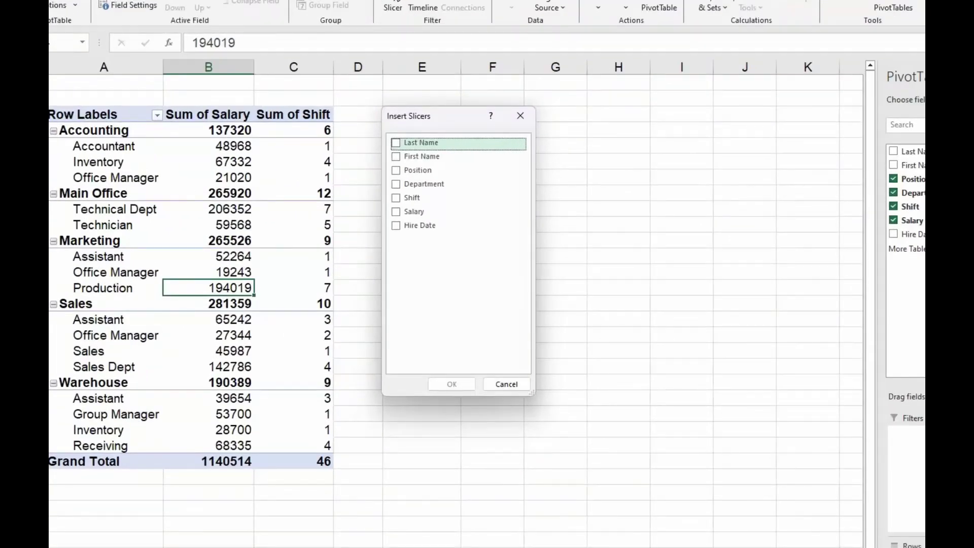
click(397, 203)
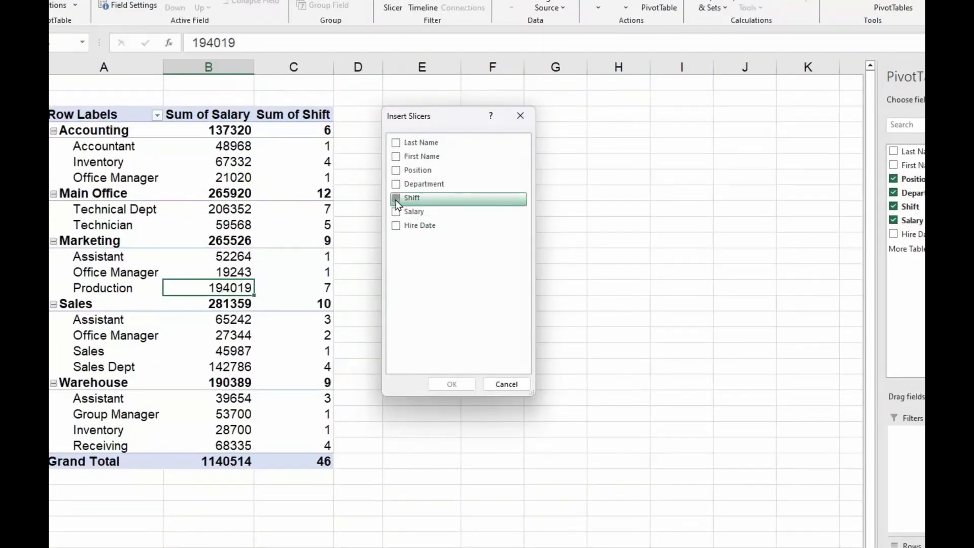
click(399, 172)
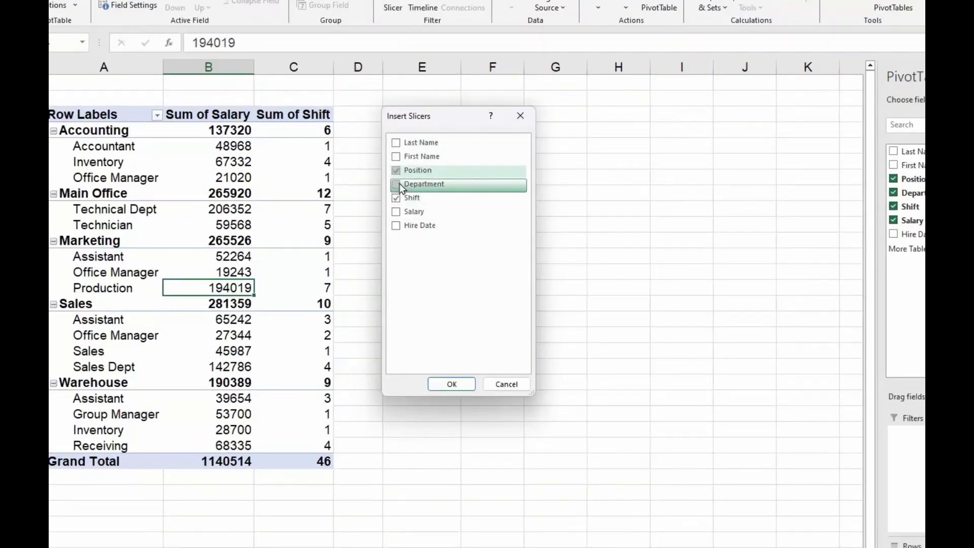
click(400, 183)
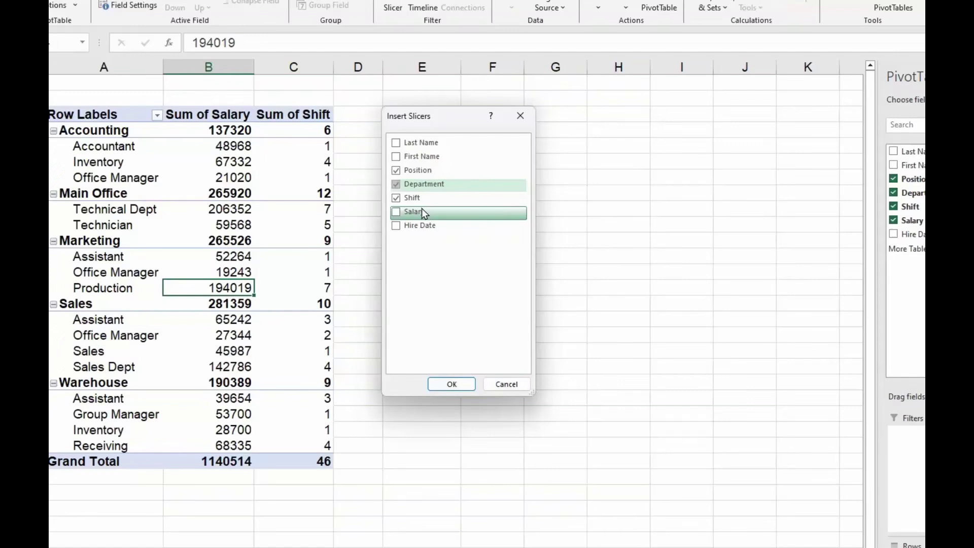
click(395, 145)
click(451, 385)
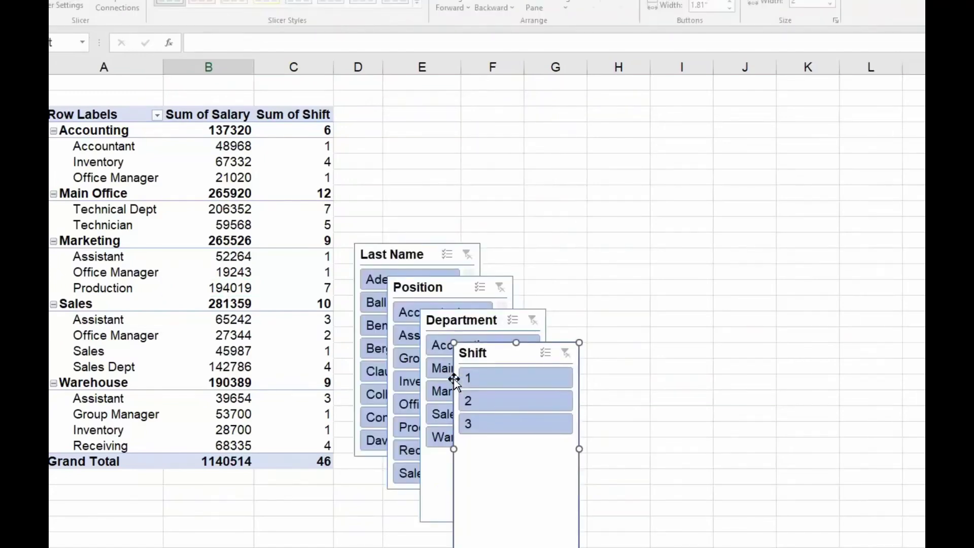
- Drag the four slicers apart so they sit spread out beside the PivotTable
drag(474, 348, 698, 261)
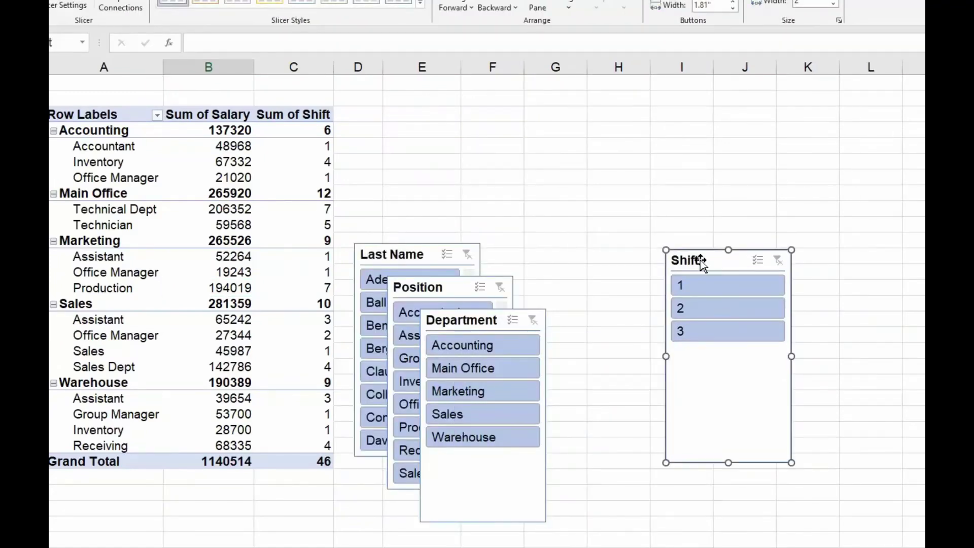
drag(496, 318, 591, 261)
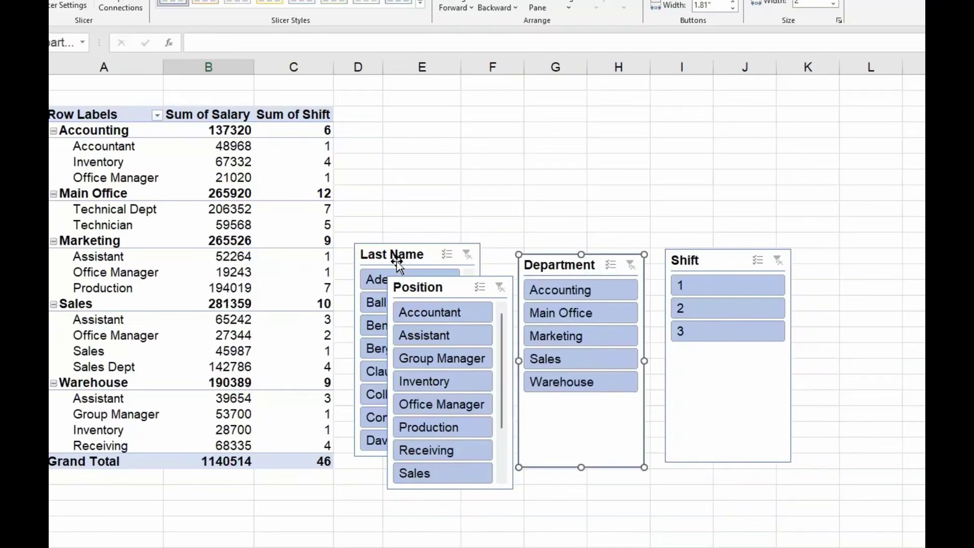
drag(396, 261, 390, 108)
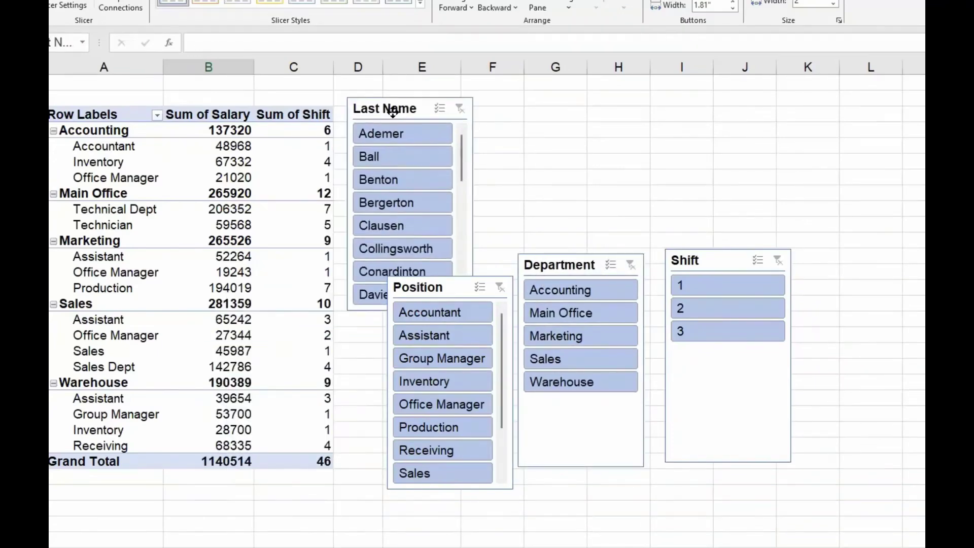
drag(700, 261, 868, 174)
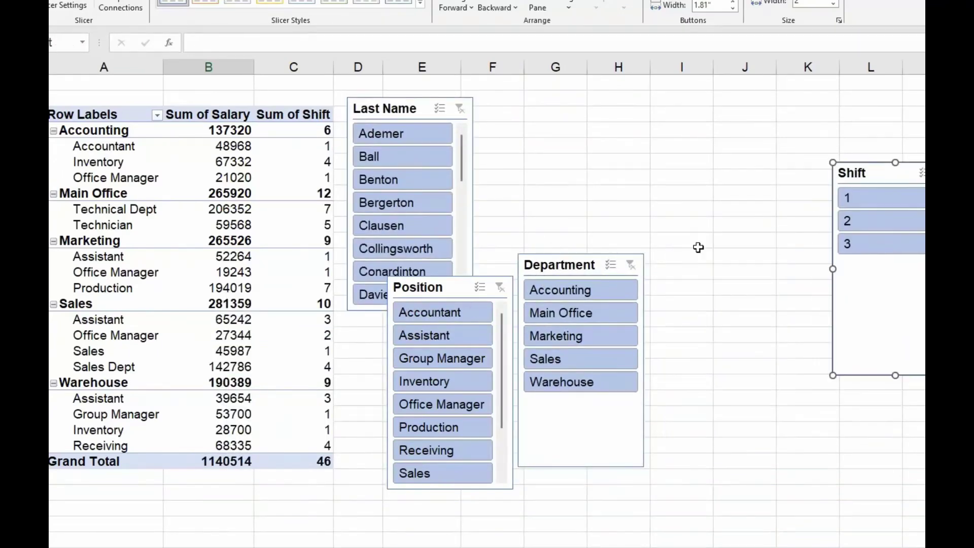
drag(577, 272, 690, 186)
drag(475, 288, 562, 143)
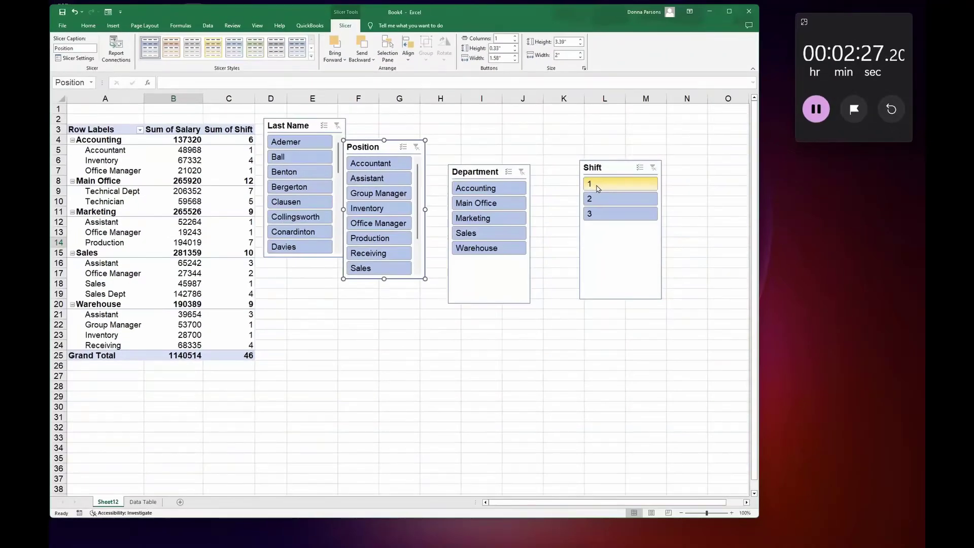
- Select Shift 1 and Accounting in the slicers, leaving a 99444 salary total
click(598, 188)
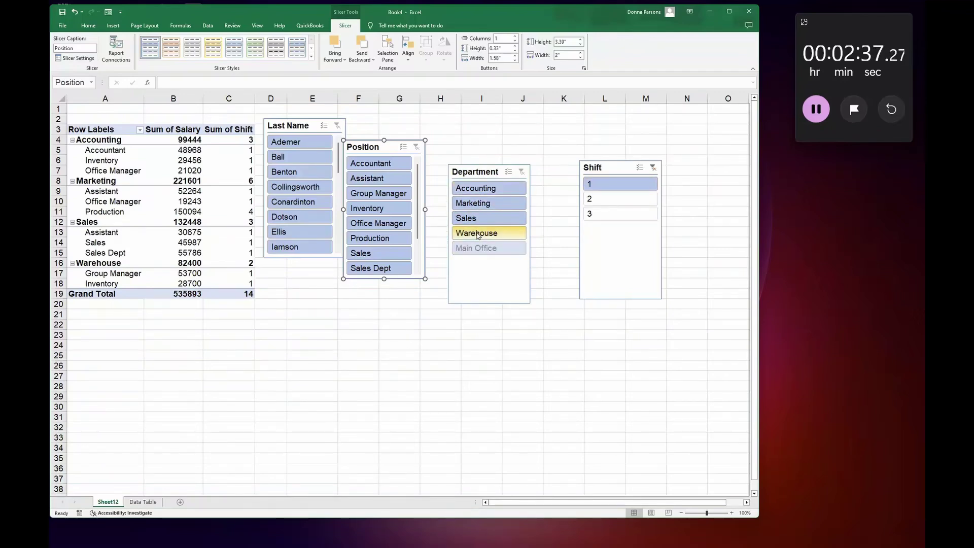
click(479, 191)
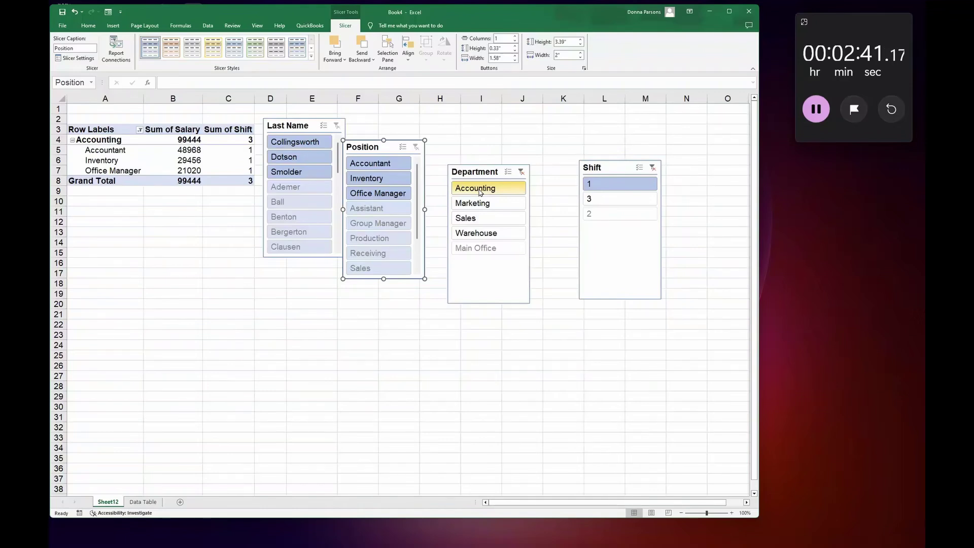